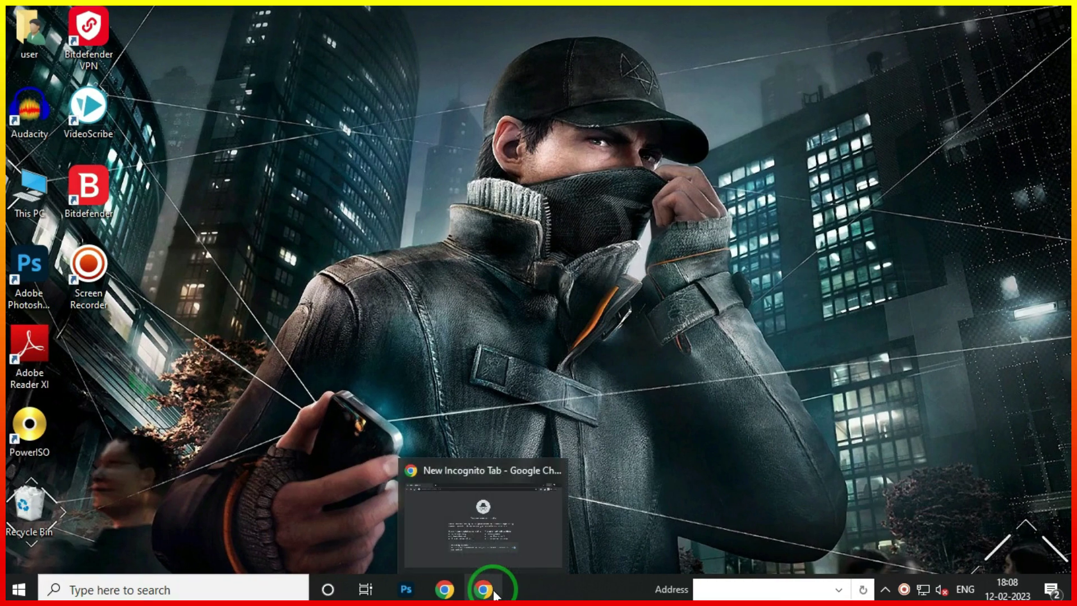
- Switch to Chrome, search the web for VirtualBox, and open the Downloads page of virtualbox.org
click(496, 593)
click(221, 45)
text(VirtualBox)
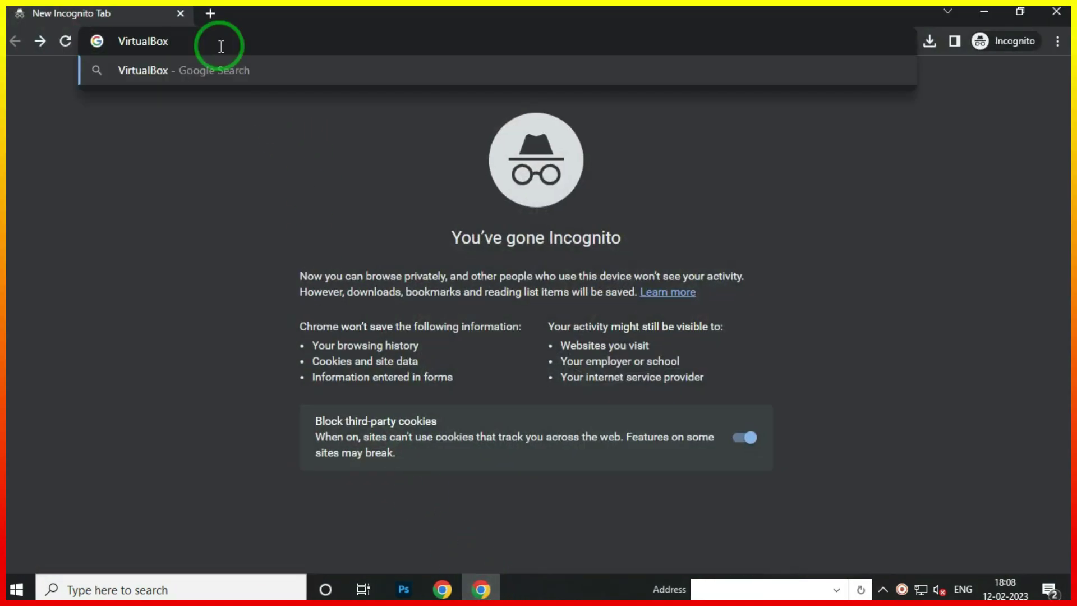
key(Return)
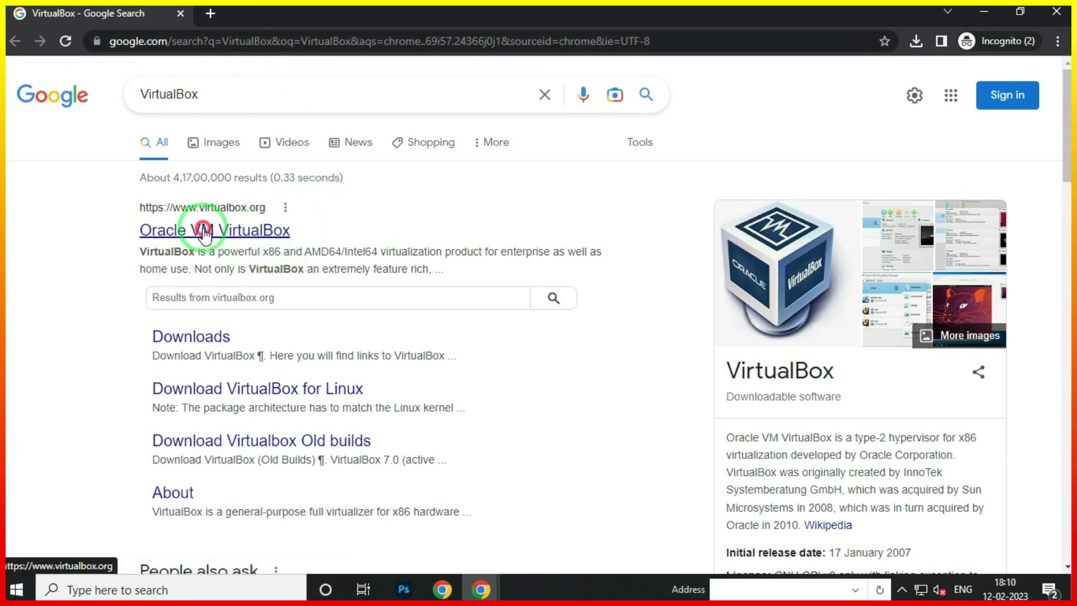
click(204, 231)
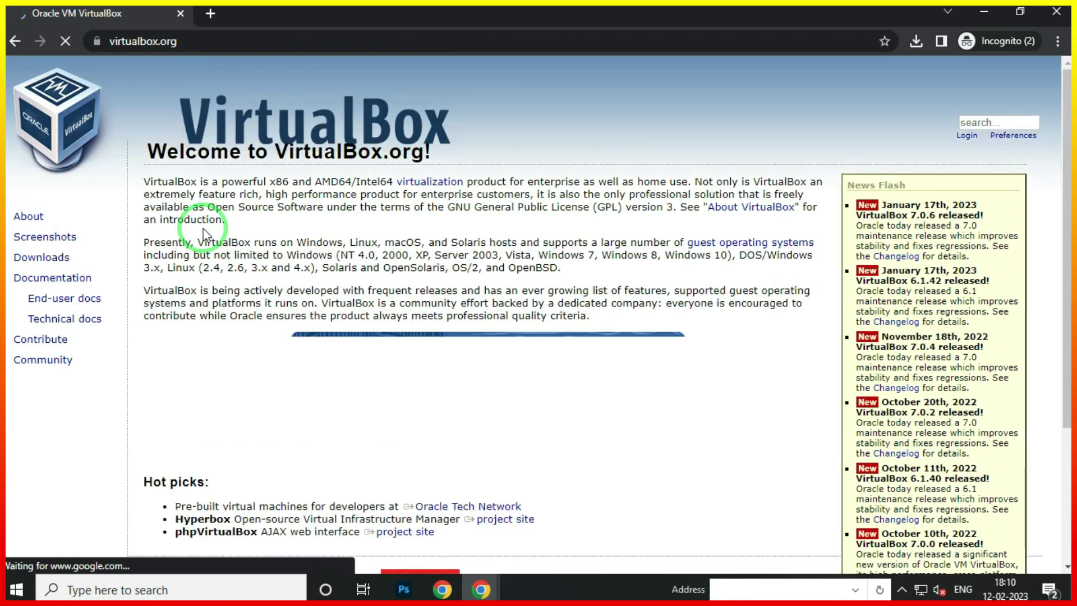
click(55, 268)
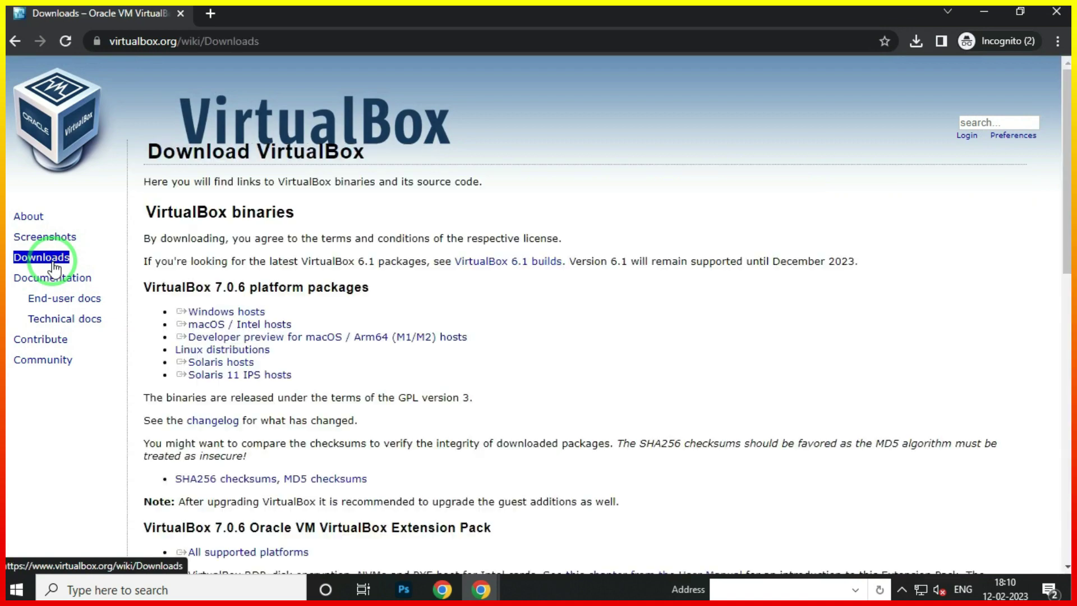
- Download the VirtualBox 7.0.6 package for Windows hosts, saving VirtualBox-7.0.6-155176-Win.exe in the Downloads folder
click(239, 325)
click(243, 339)
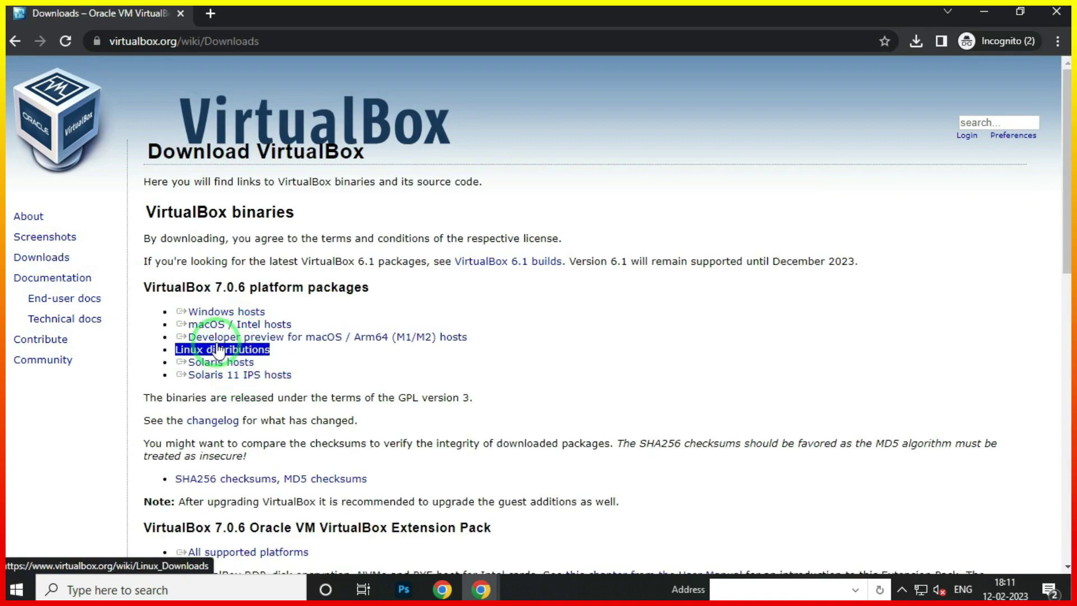
click(215, 312)
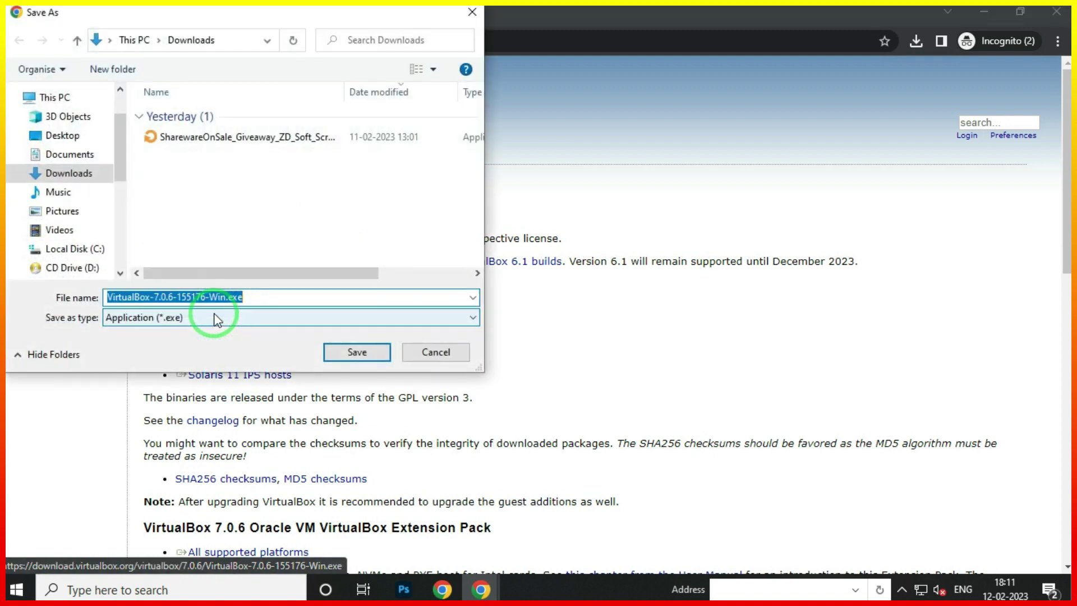
click(348, 359)
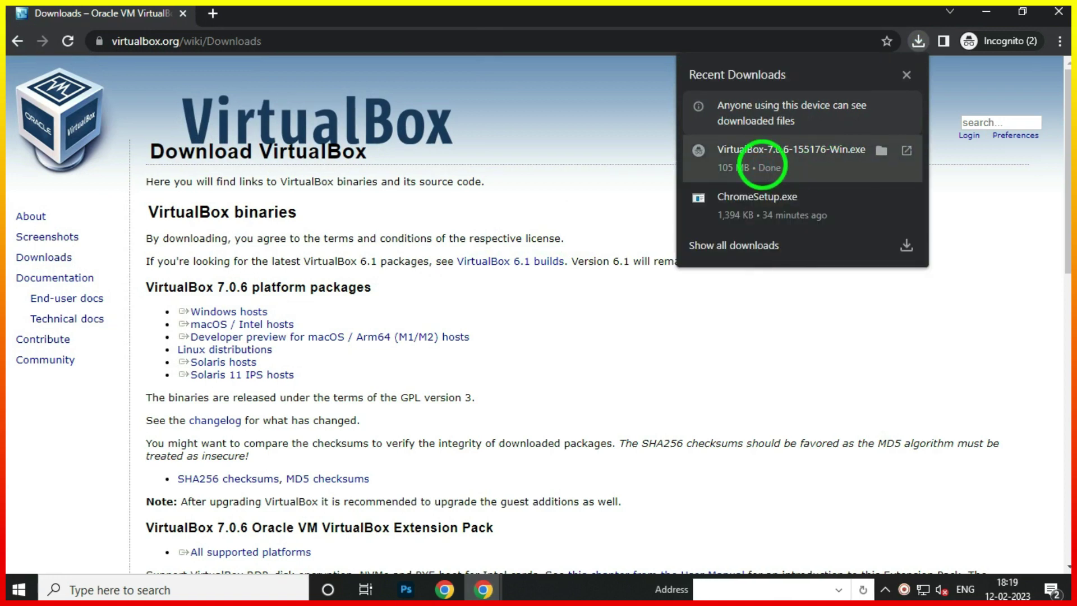
- Install VirtualBox 7.0.6 from the downloaded installer with the default features and location, then maximize the VirtualBox Manager window
click(761, 164)
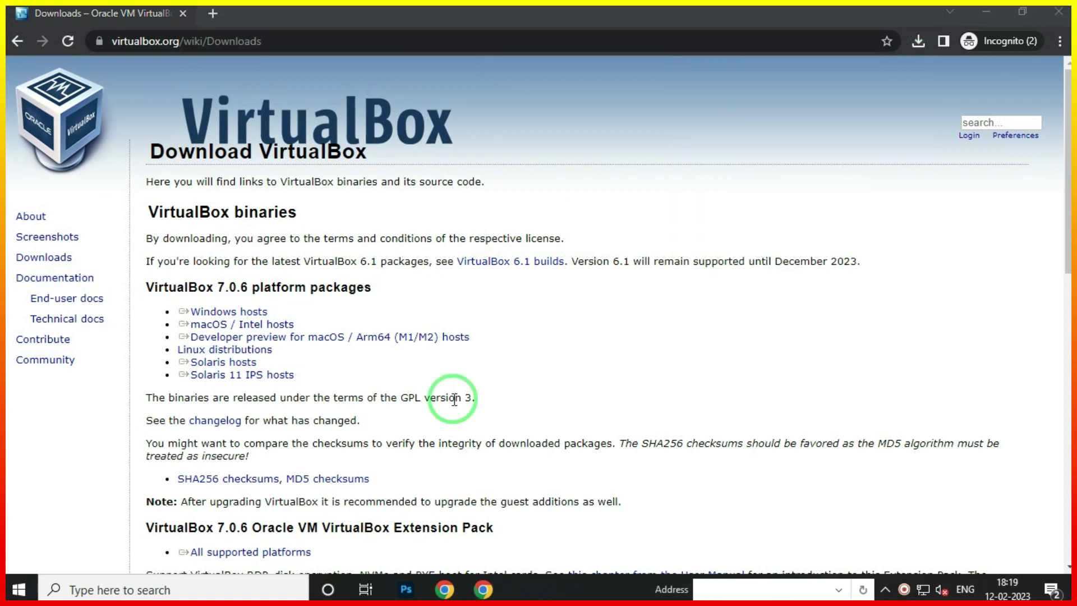
click(605, 413)
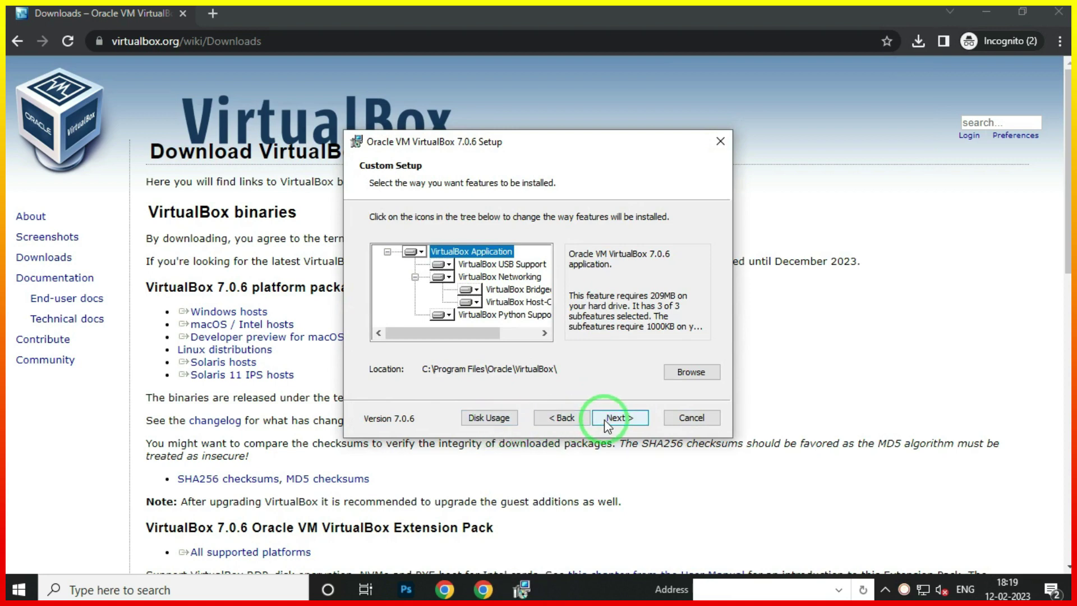
click(605, 418)
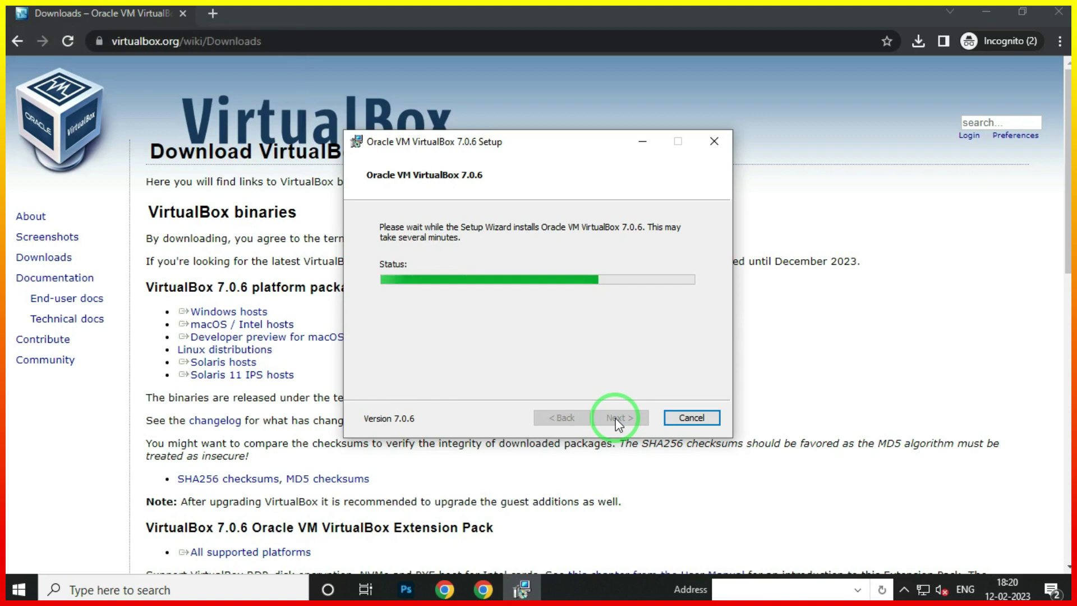
click(618, 418)
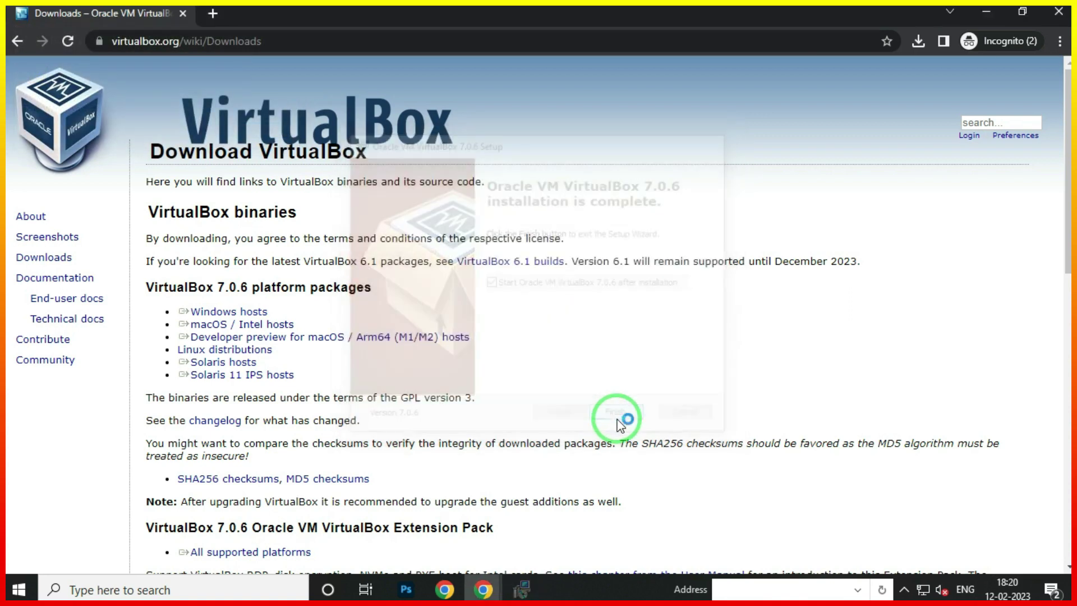
click(90, 359)
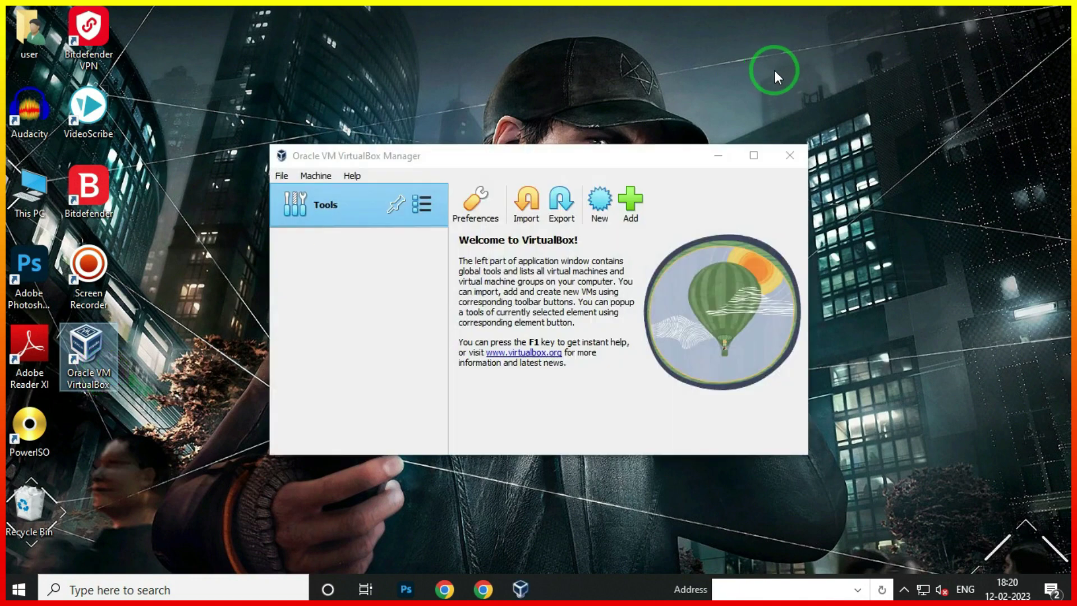
click(752, 164)
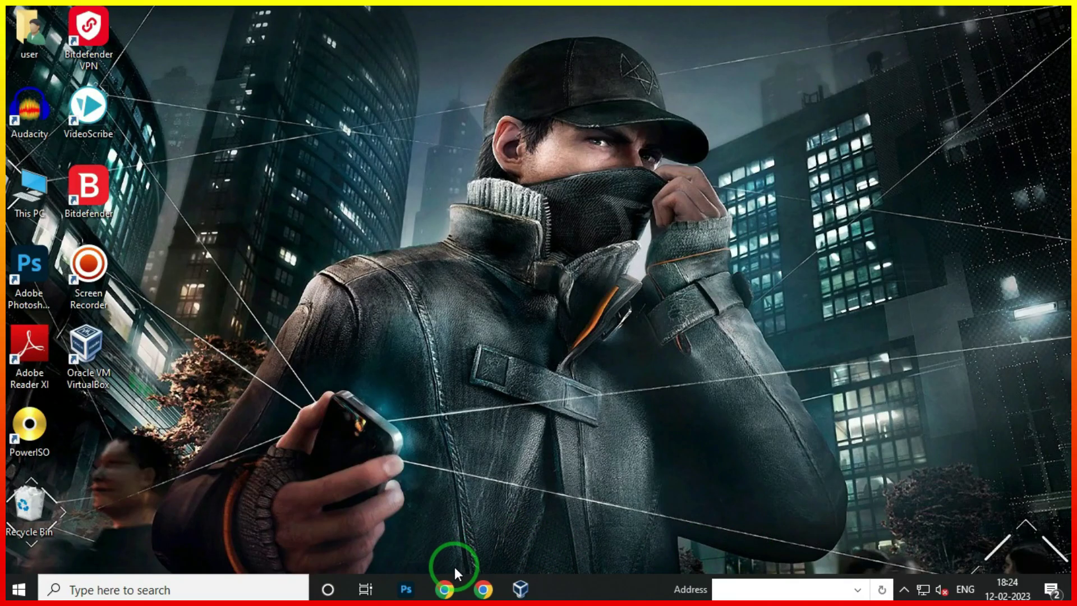
- Switch to Chrome, search the web for kali linux, and open the Download / Get Kali page on kali.org
click(482, 588)
click(166, 42)
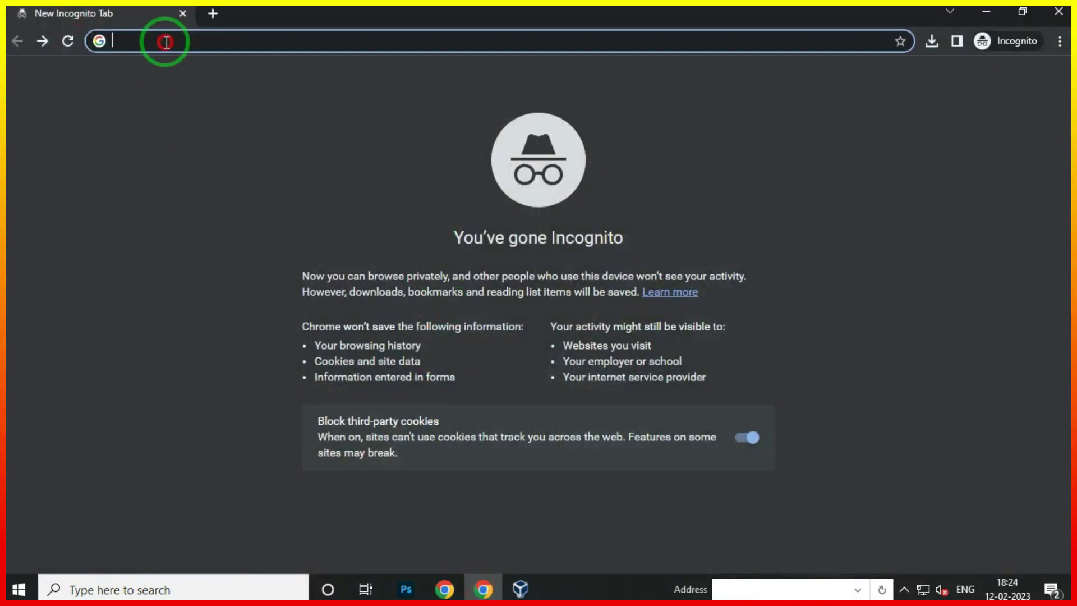
text(kali)
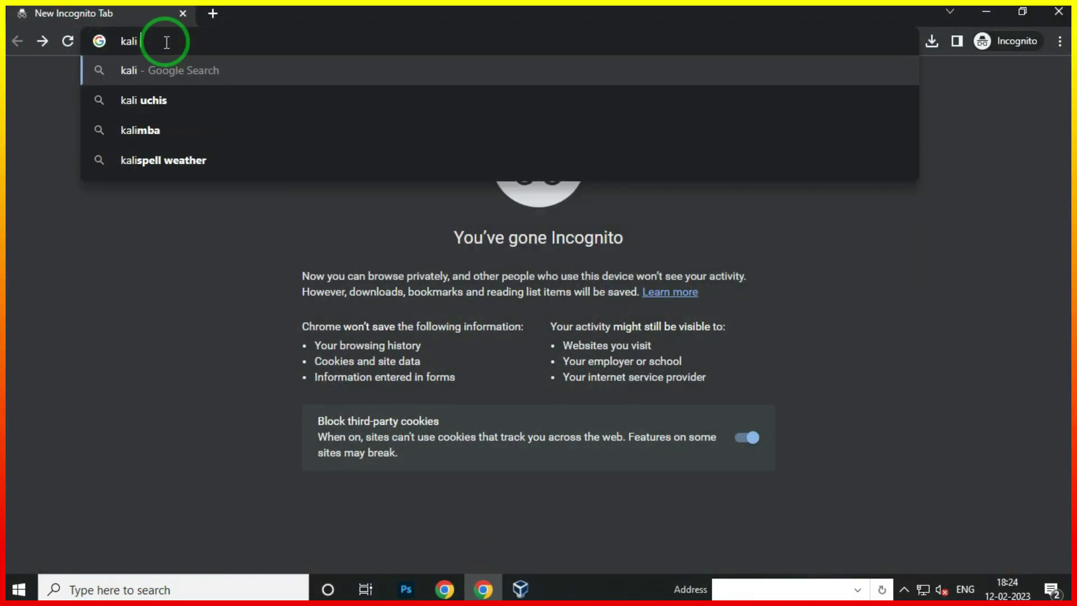
text( lin)
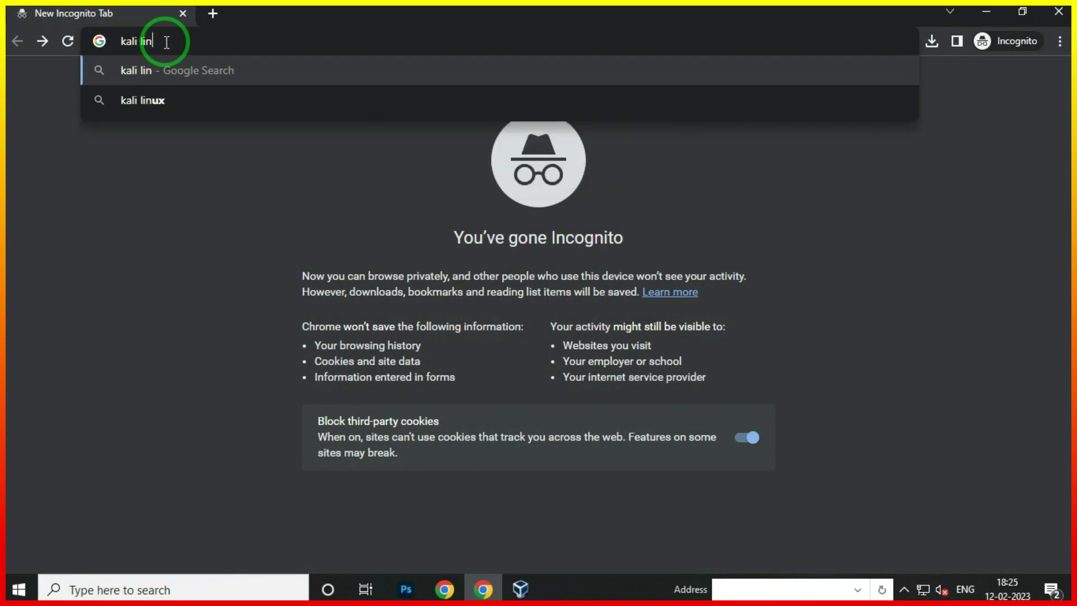
text(ux)
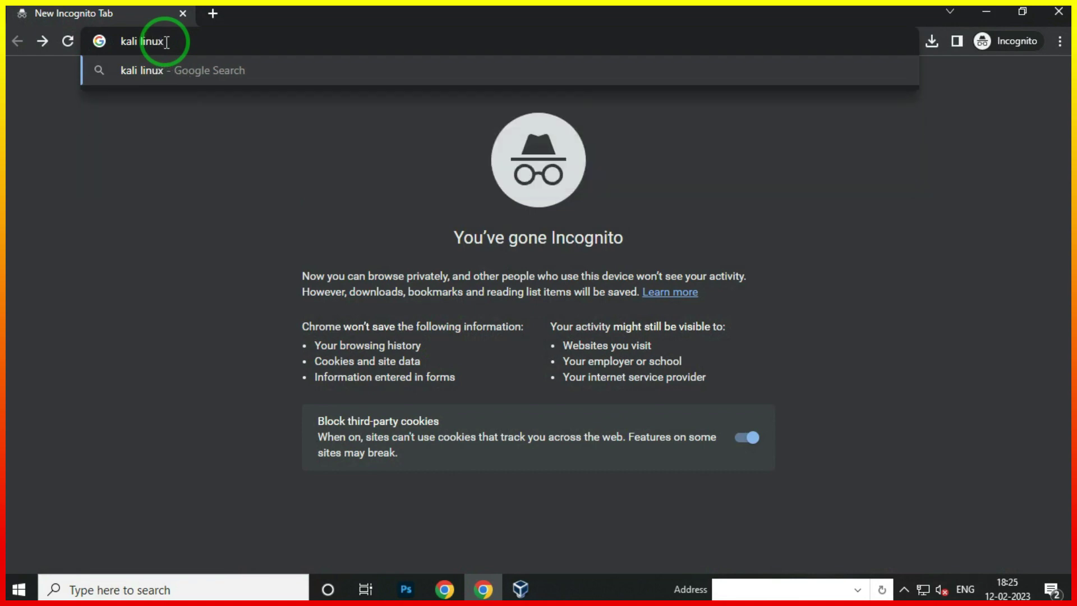
key(Return)
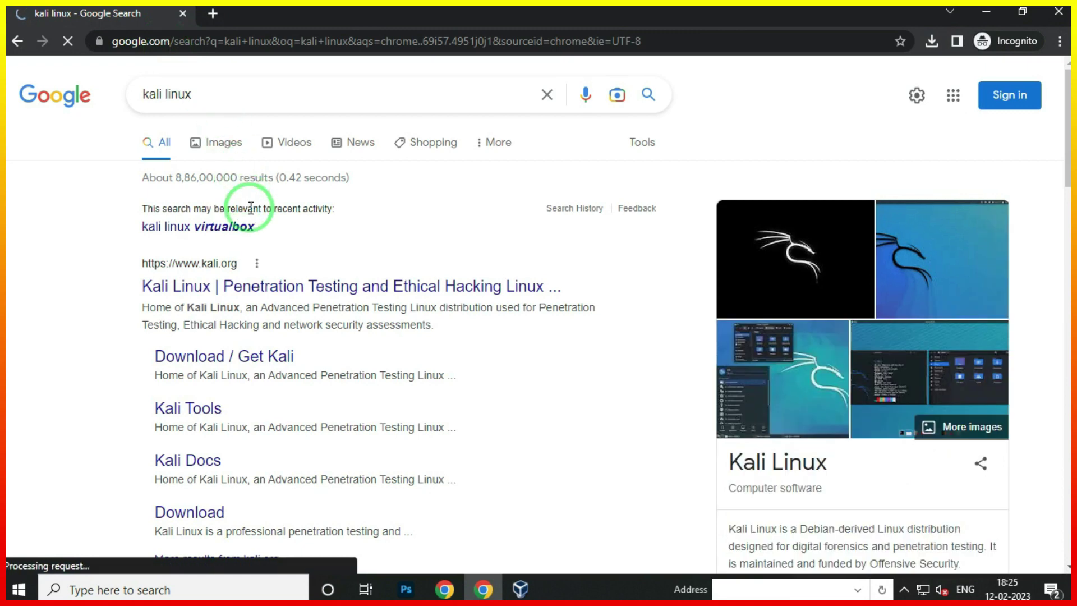
click(212, 355)
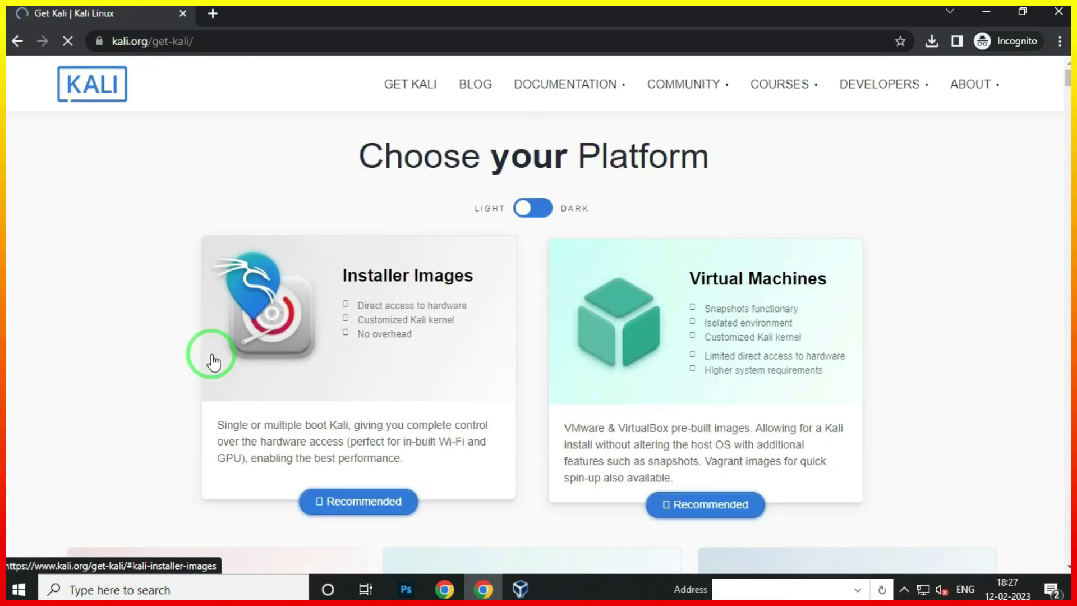
- Download the 64-bit prebuilt Kali image for VirtualBox, saving kali-linux-2022.4-virtualbox-amd64.7z in the Downloads folder
click(678, 505)
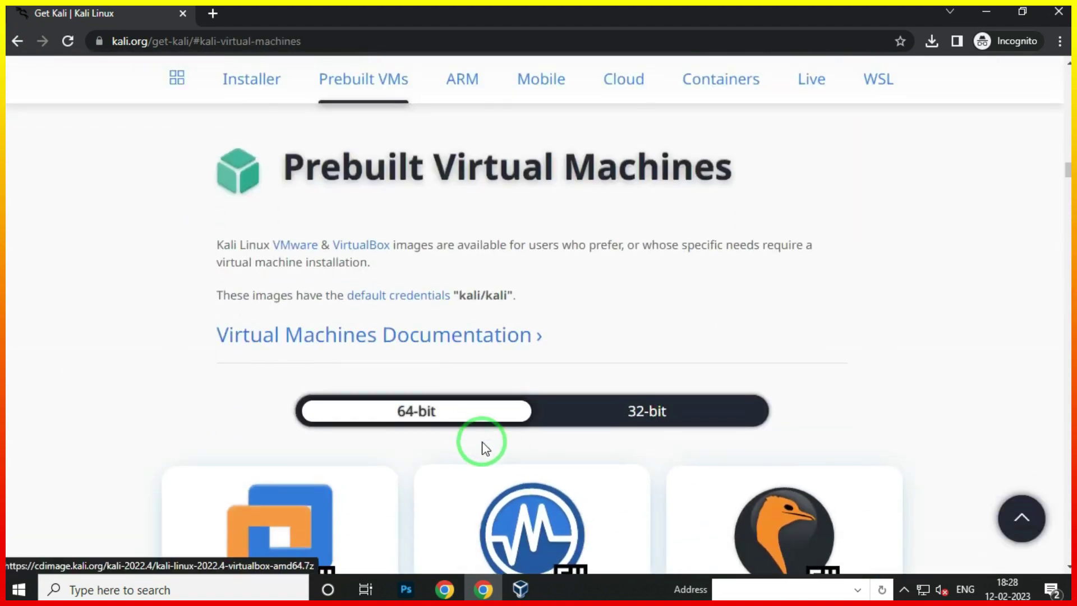
click(591, 410)
click(463, 418)
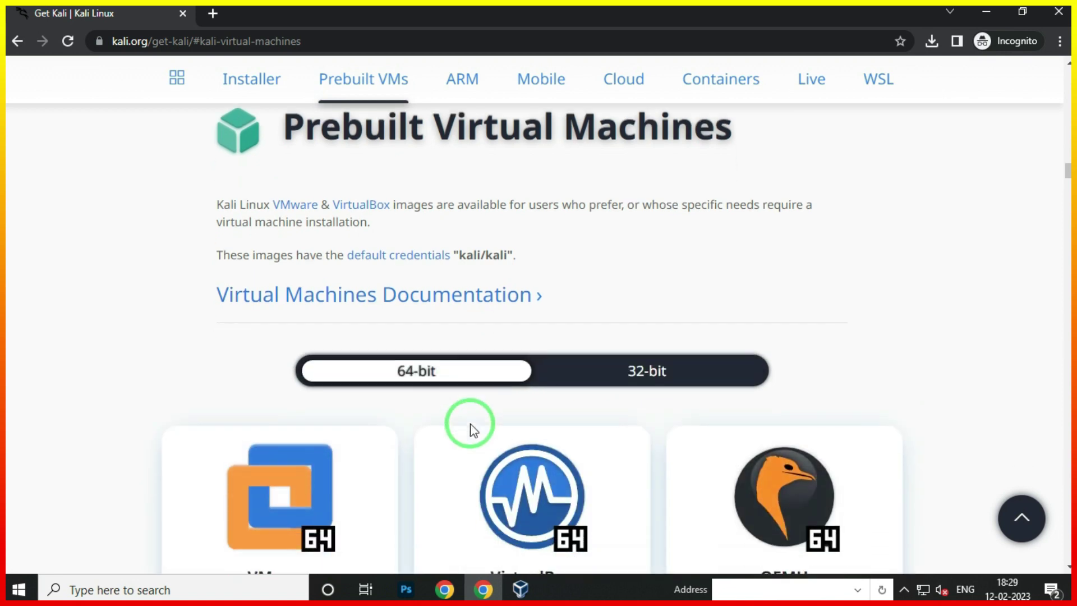
scroll(469, 427, down, 4)
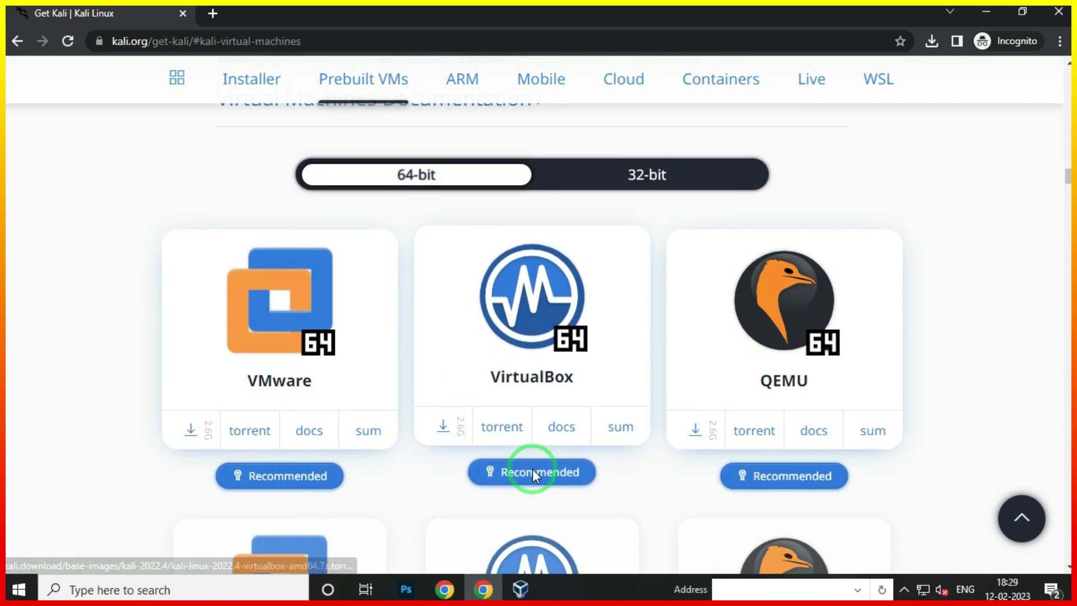
click(442, 429)
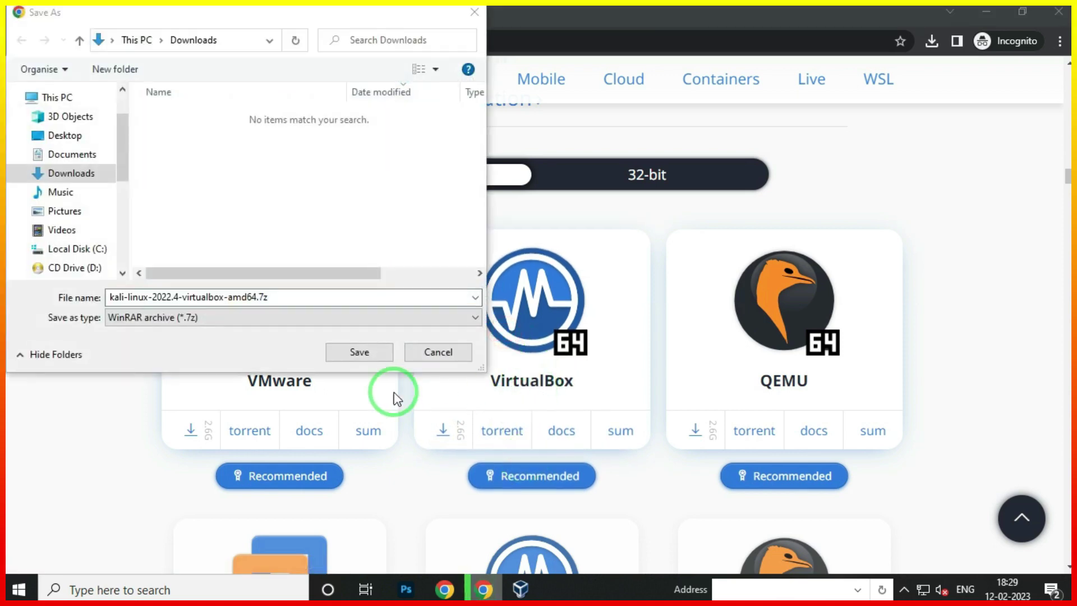
click(359, 352)
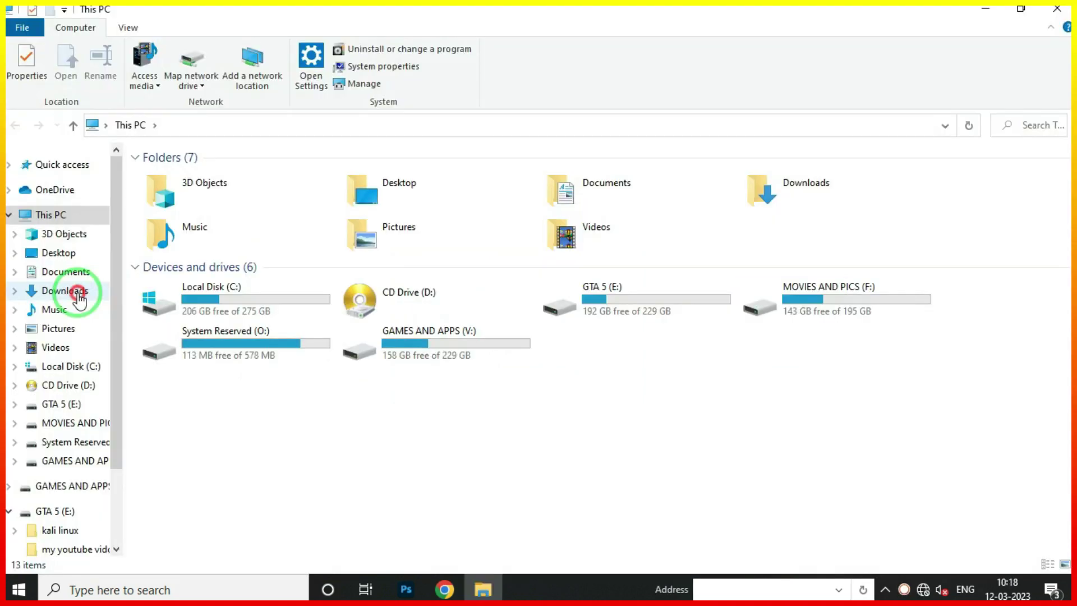
- In File Explorer, extract kali-linux-2022.4-virtualbox-amd64.7z directly into the Downloads folder
click(67, 291)
click(158, 230)
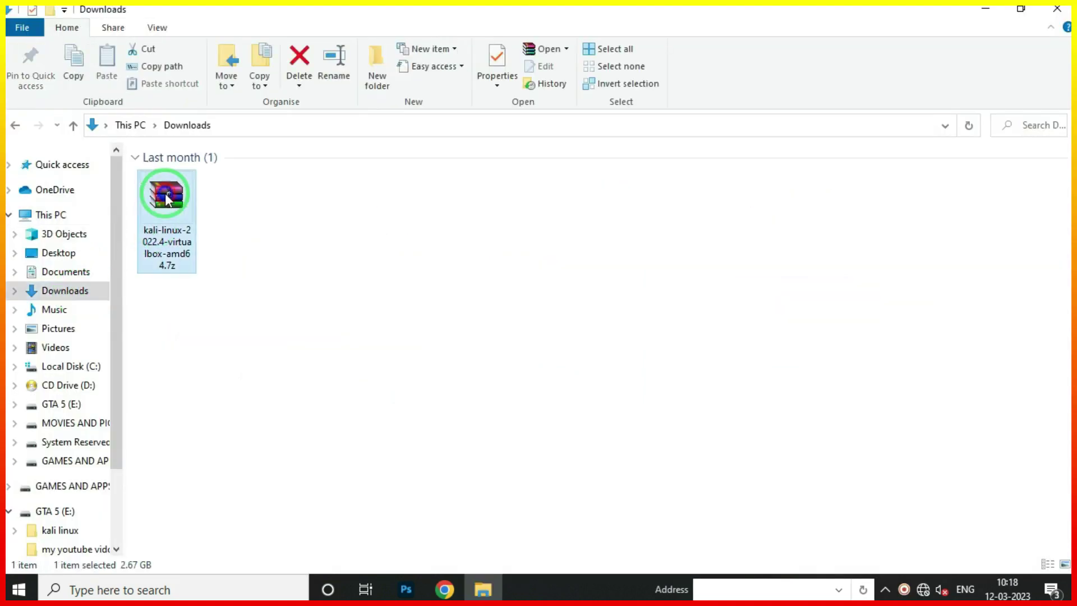
right_click(165, 193)
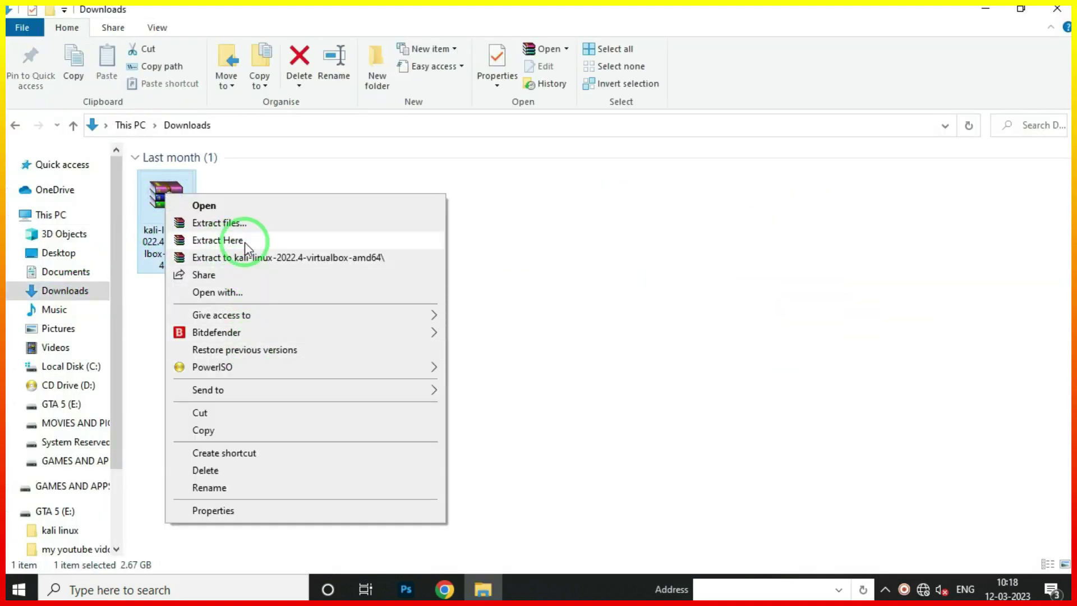
click(245, 241)
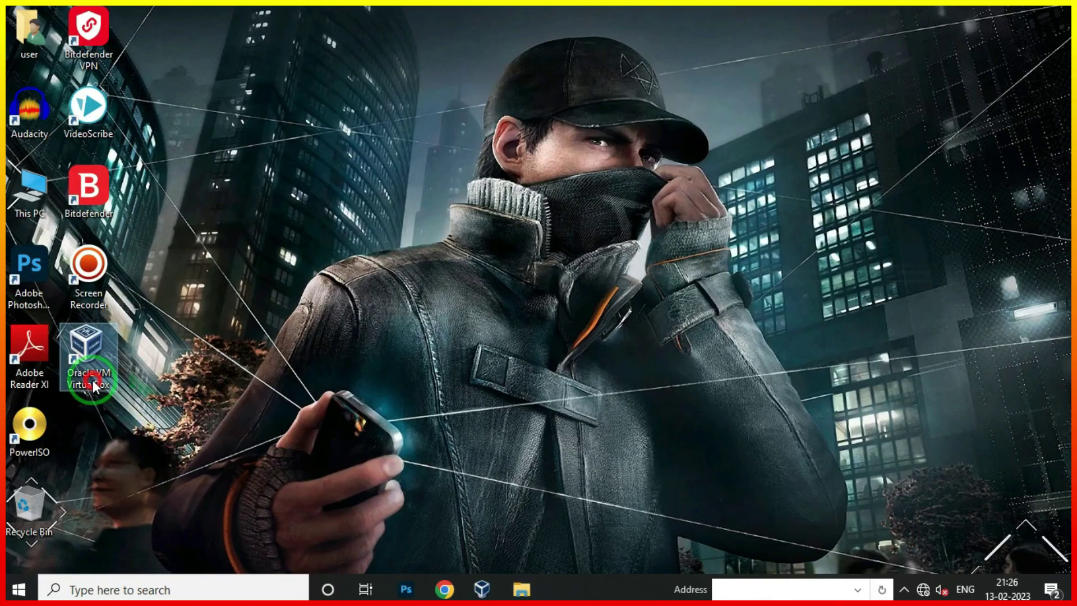
- Open VirtualBox, add the machine kali-linux-2022.4-virtualbox-amd64.vbox from its extracted folder in Downloads, and review the machine's configuration details
double_click(93, 381)
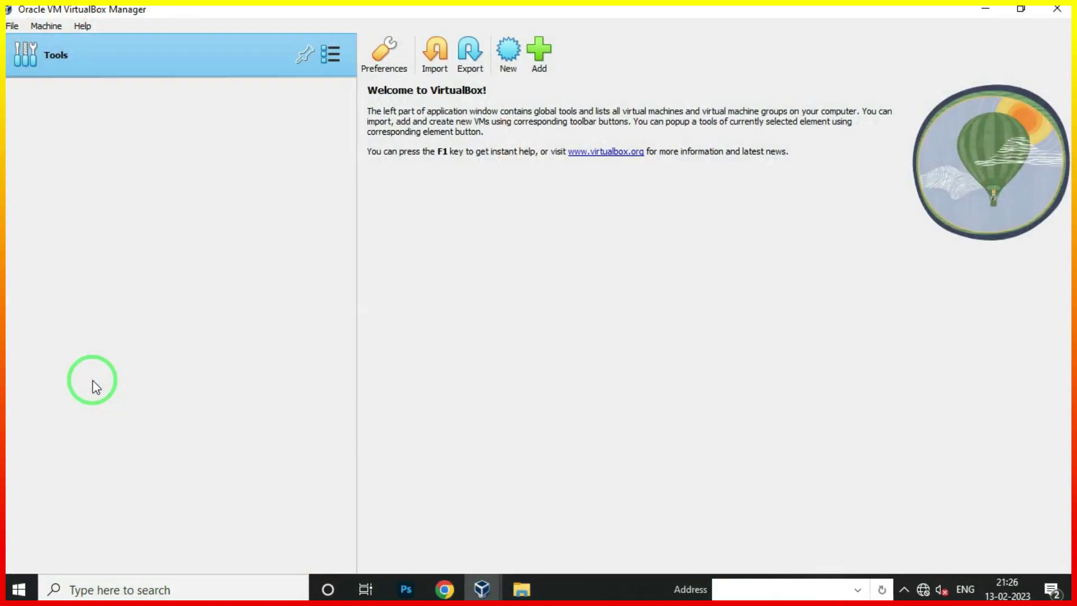
click(538, 56)
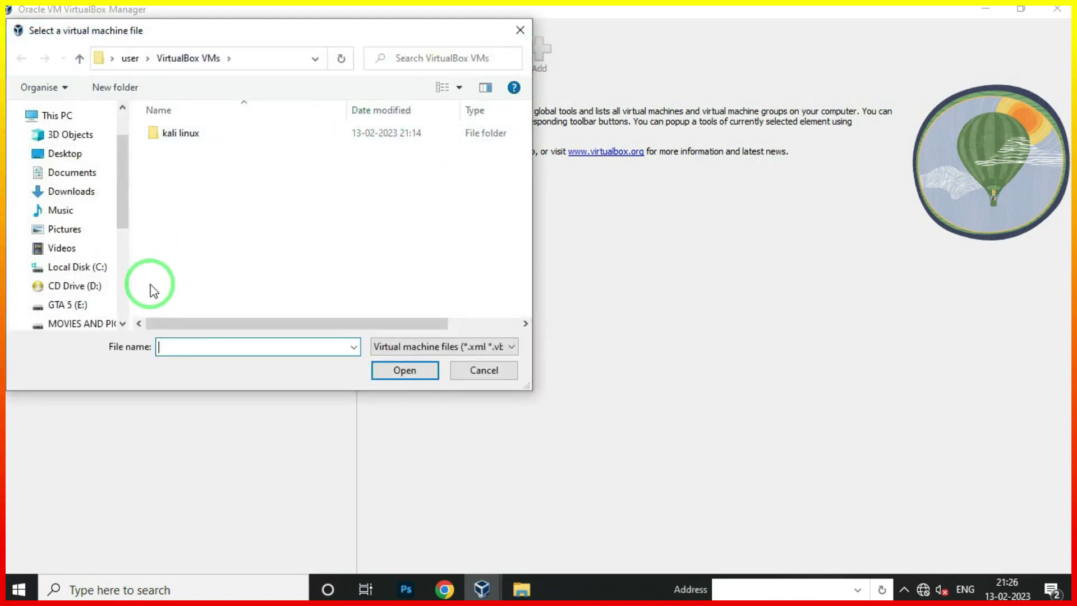
click(72, 191)
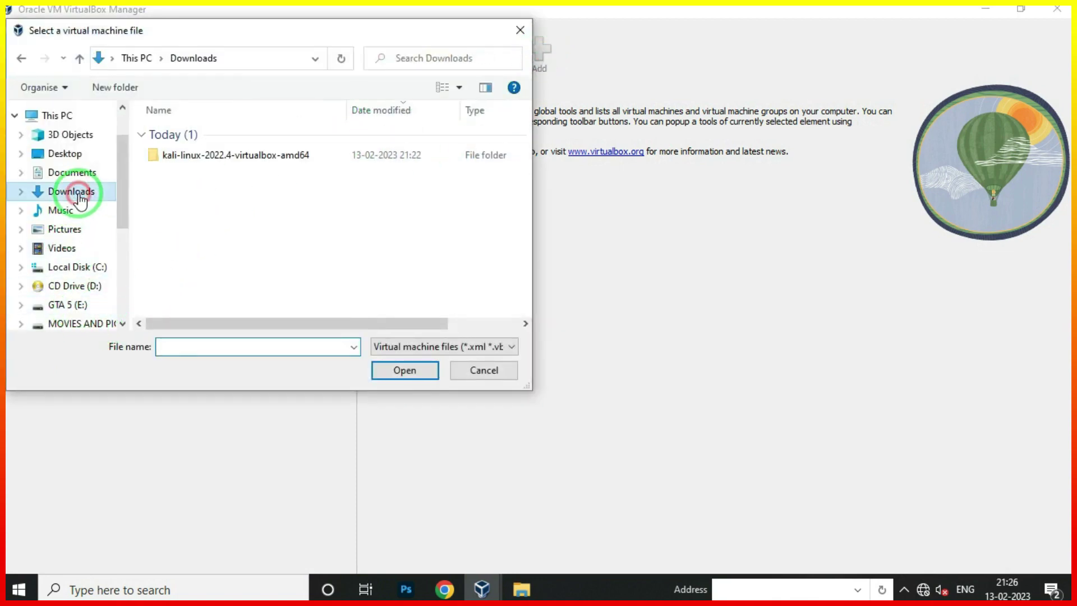
click(215, 160)
click(400, 369)
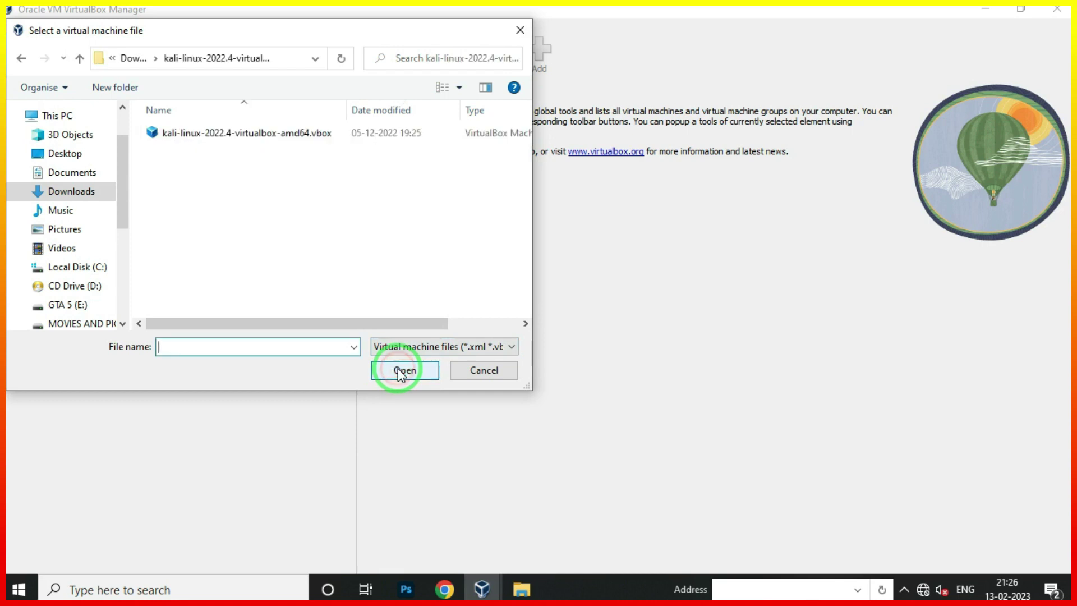
click(255, 139)
click(402, 371)
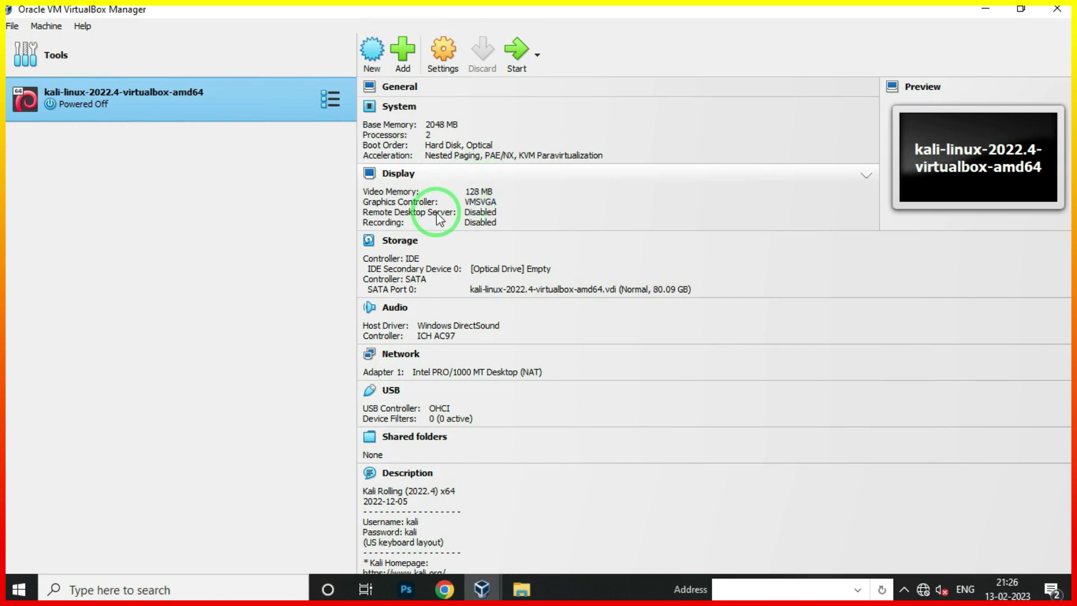
scroll(436, 219, down, 2)
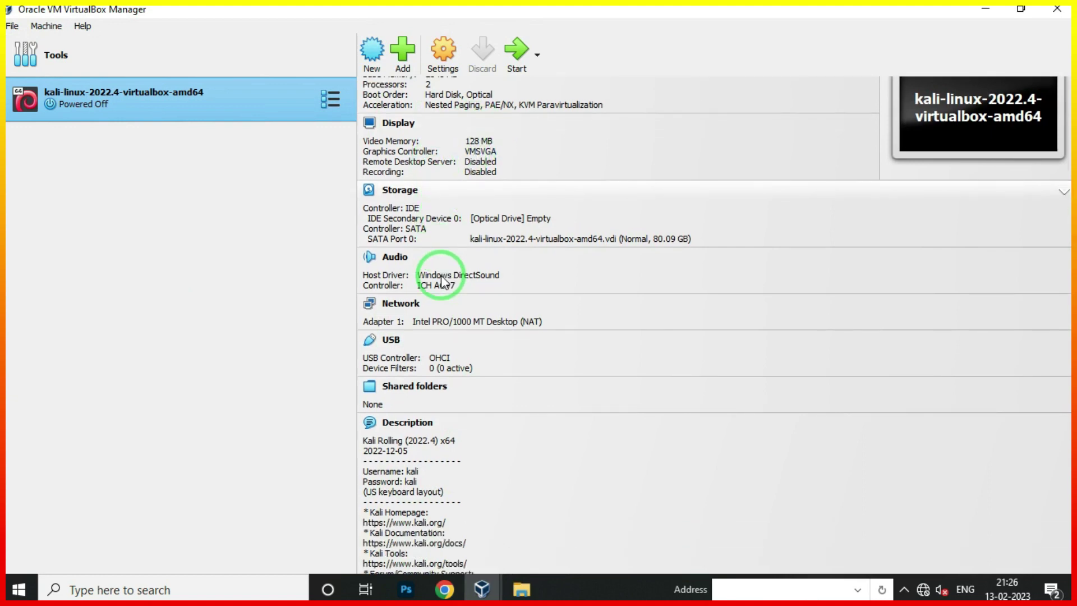
scroll(450, 373, down, 2)
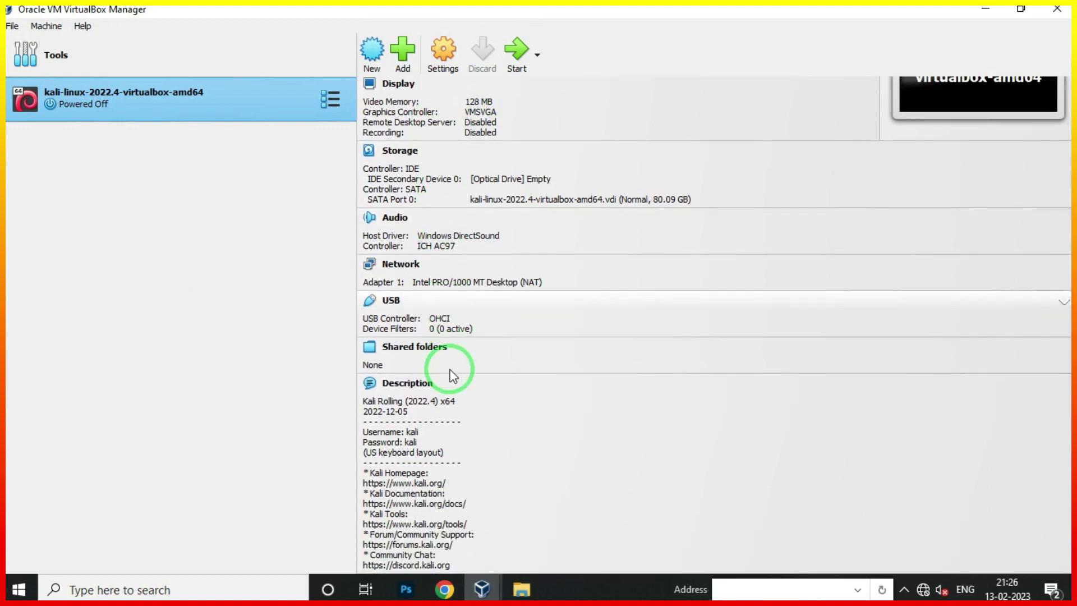
scroll(451, 373, up, 4)
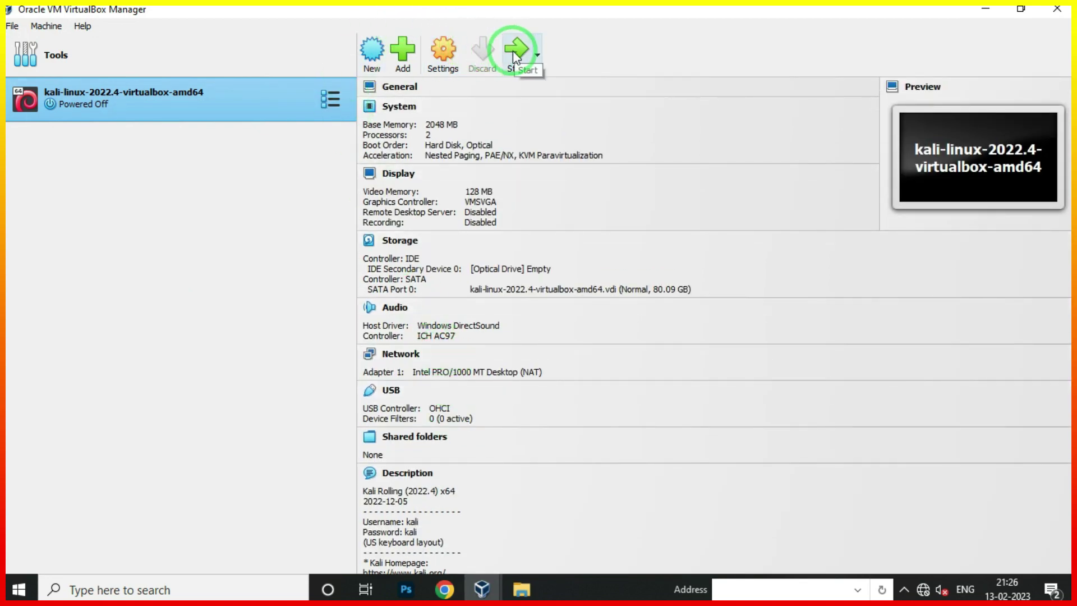
- Start the kali-linux-2022.4-virtualbox-amd64 machine, boot its default entry, and collapse the notification overlay in the machine window
click(511, 50)
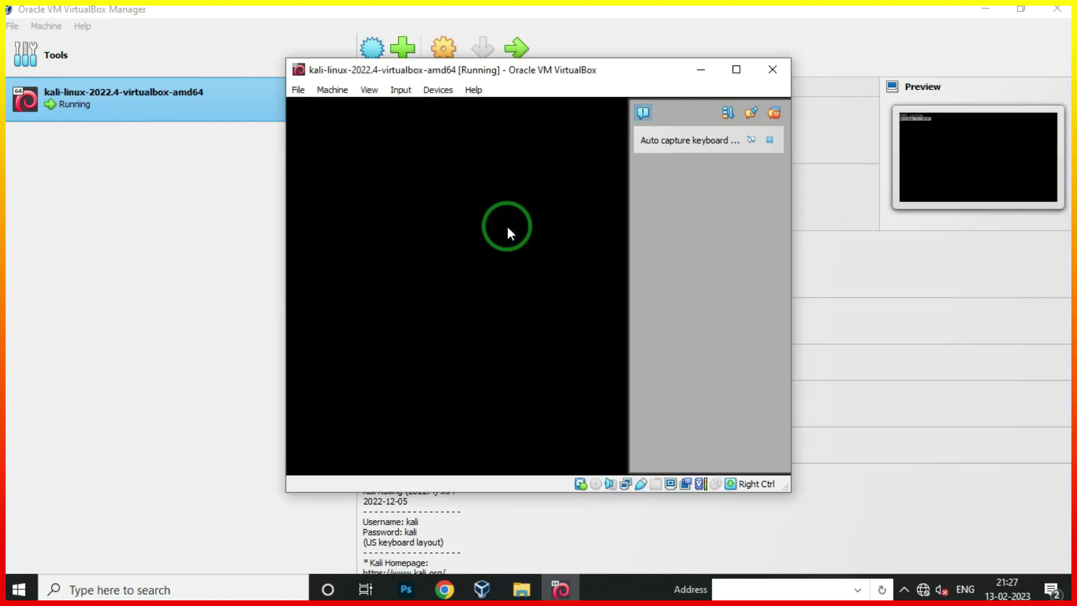
key(Return)
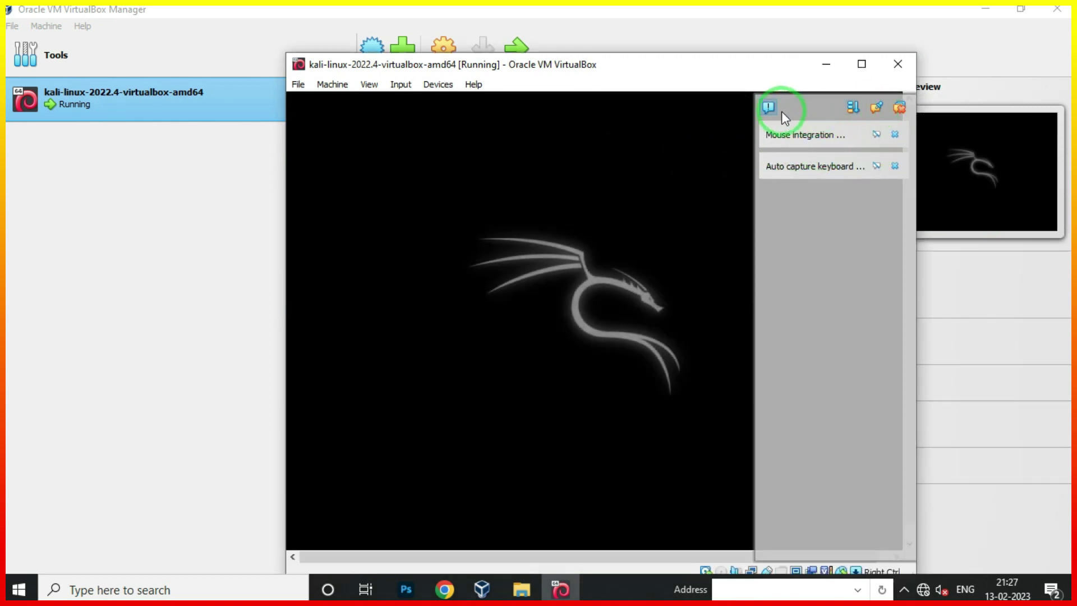
click(769, 106)
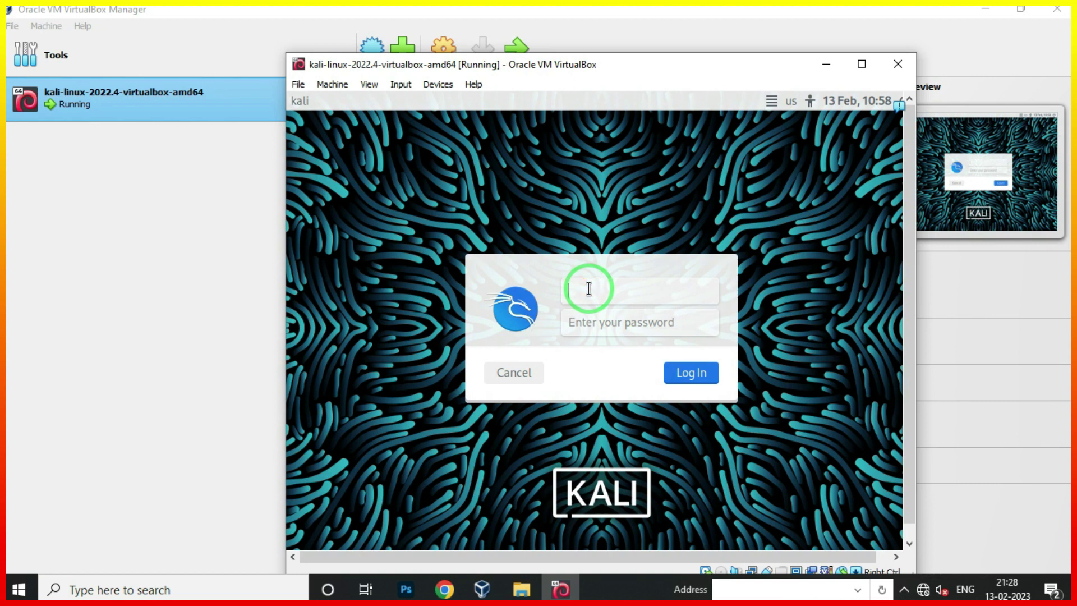
- Log in to the Kali desktop with the username kali and the account password
click(580, 327)
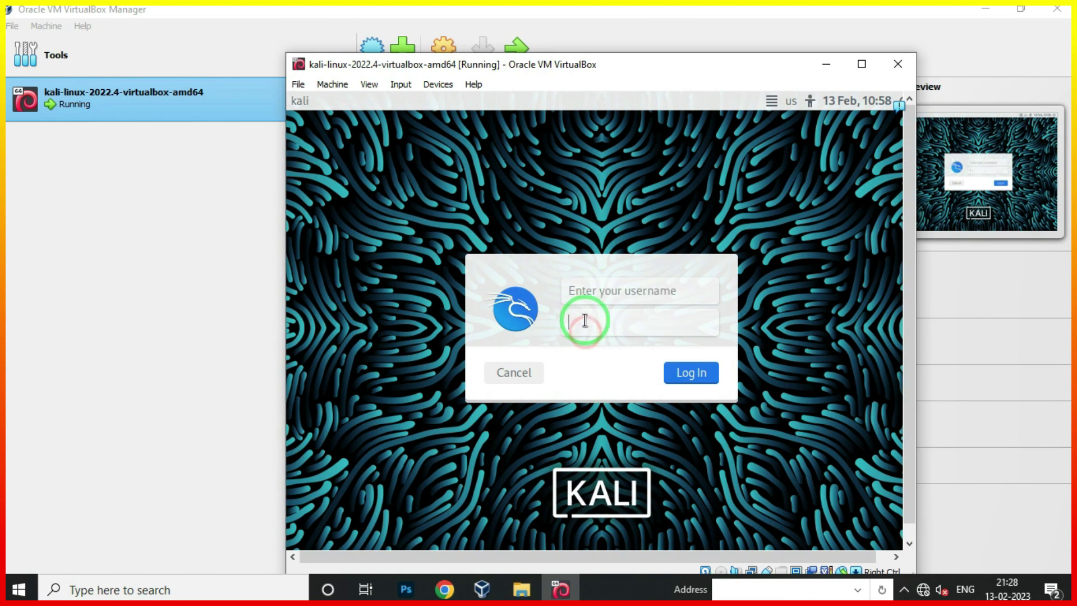
click(581, 285)
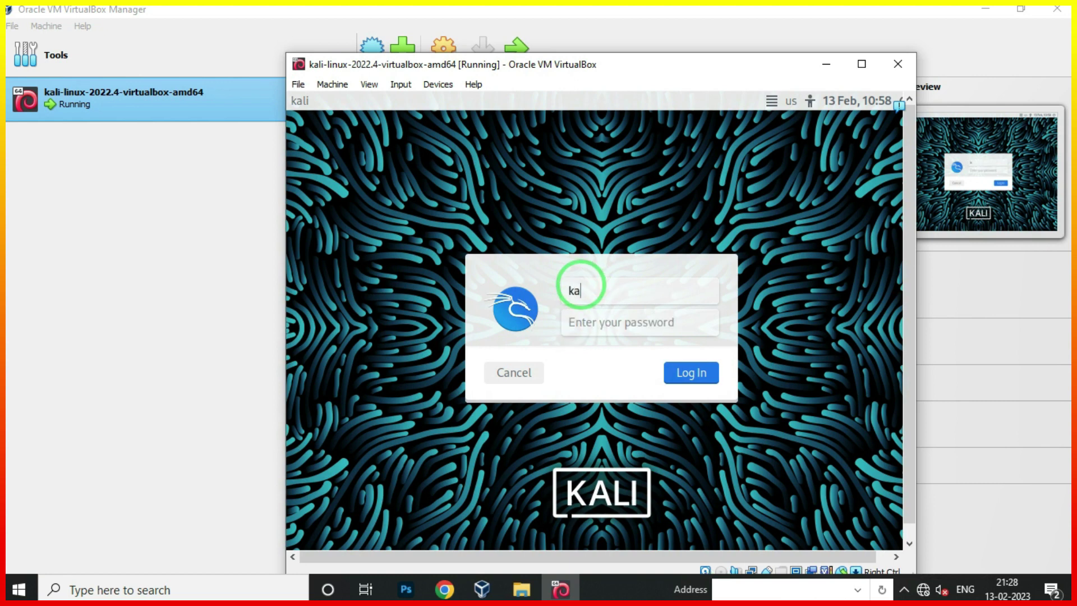
text(kali)
click(606, 322)
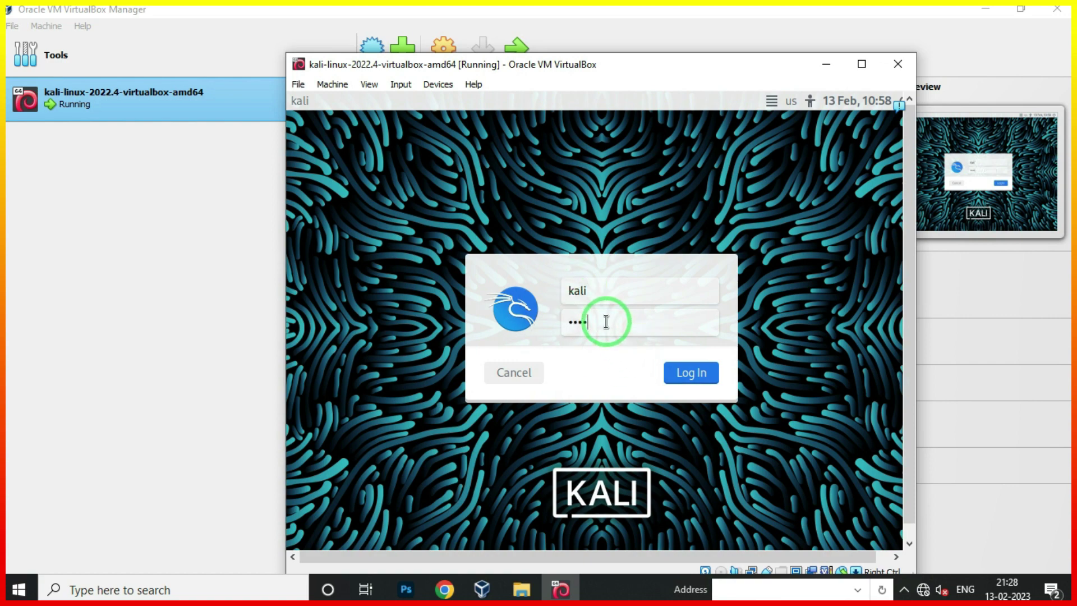
click(695, 374)
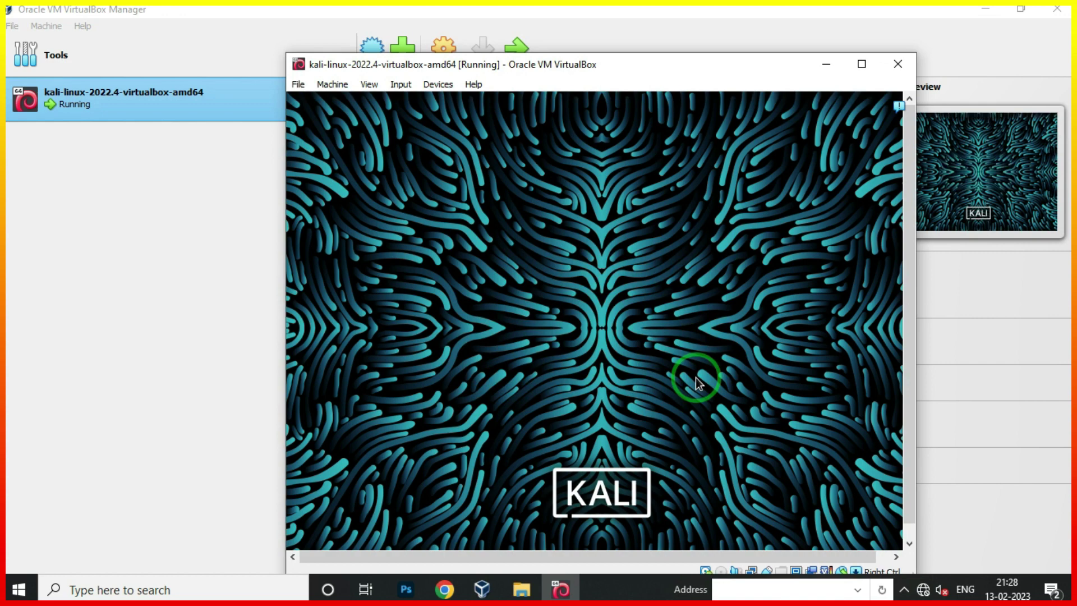
- Maximize the virtual machine window and open Kali's applications menu to view the tool categories
click(860, 65)
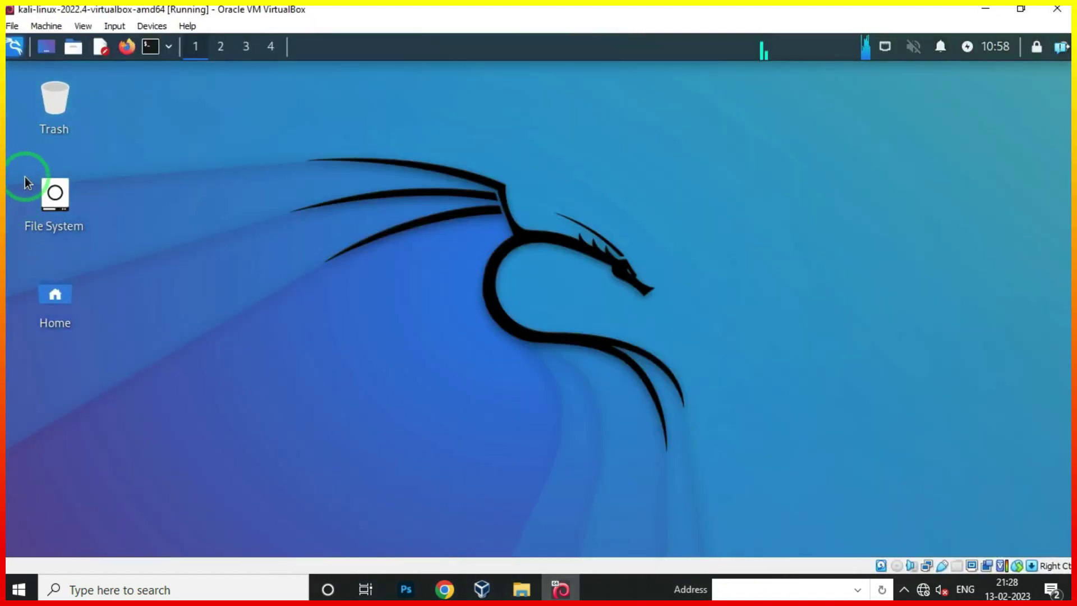
click(13, 47)
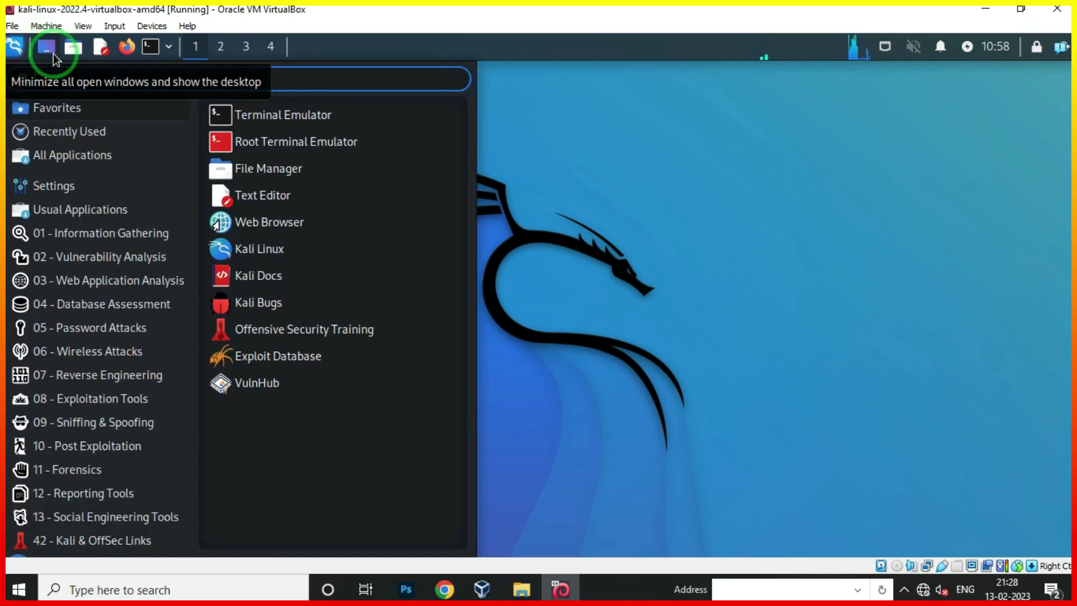